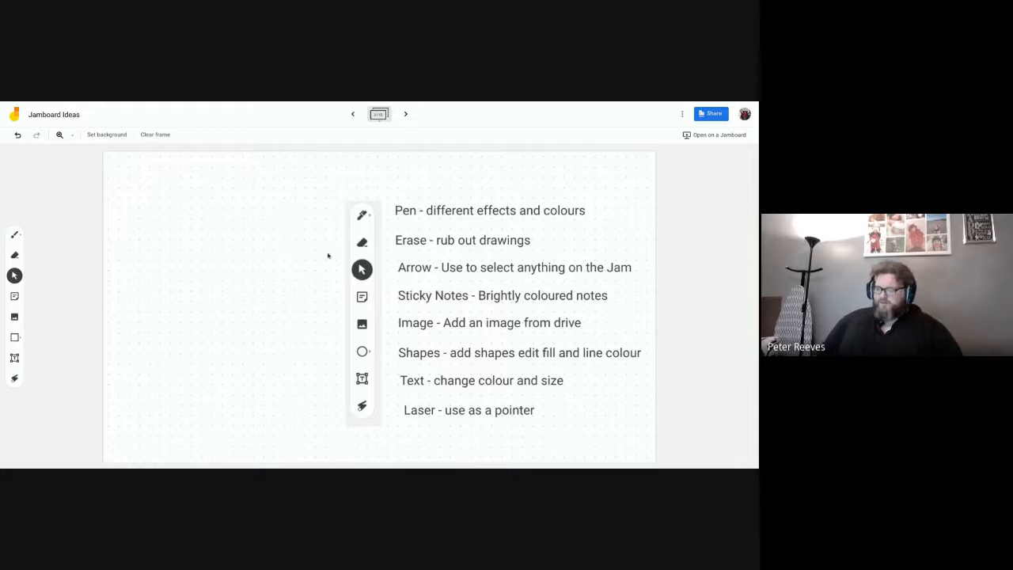
Try out the pen and selection tools, and use the laser pointer to indicate the tool descriptions on the frame
click(15, 234)
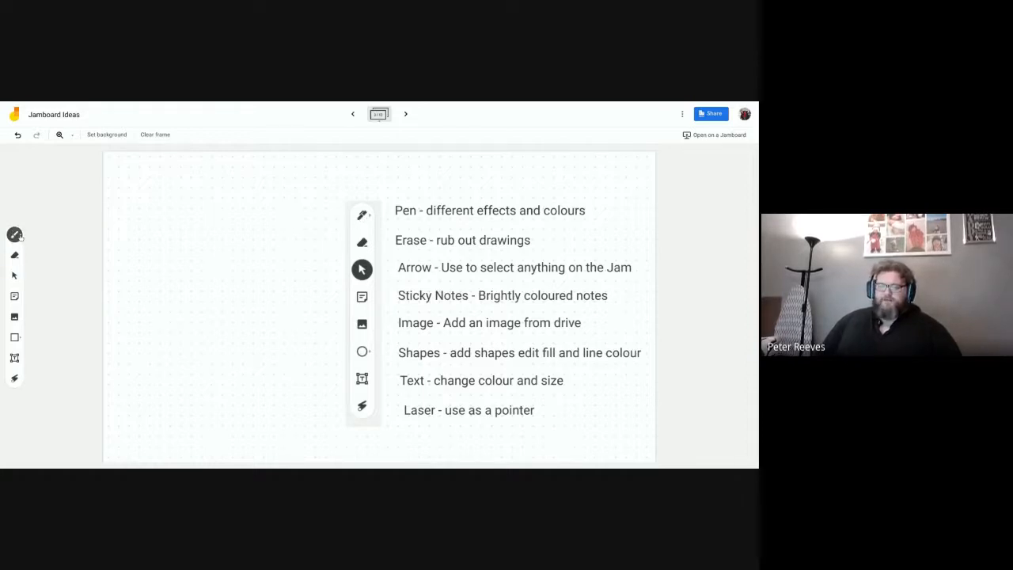
click(15, 234)
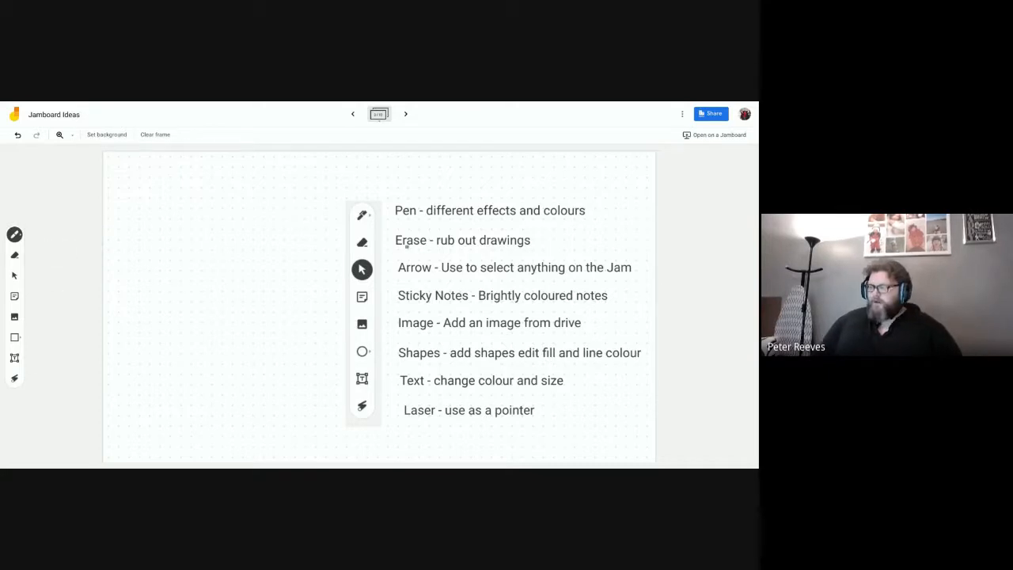
click(14, 275)
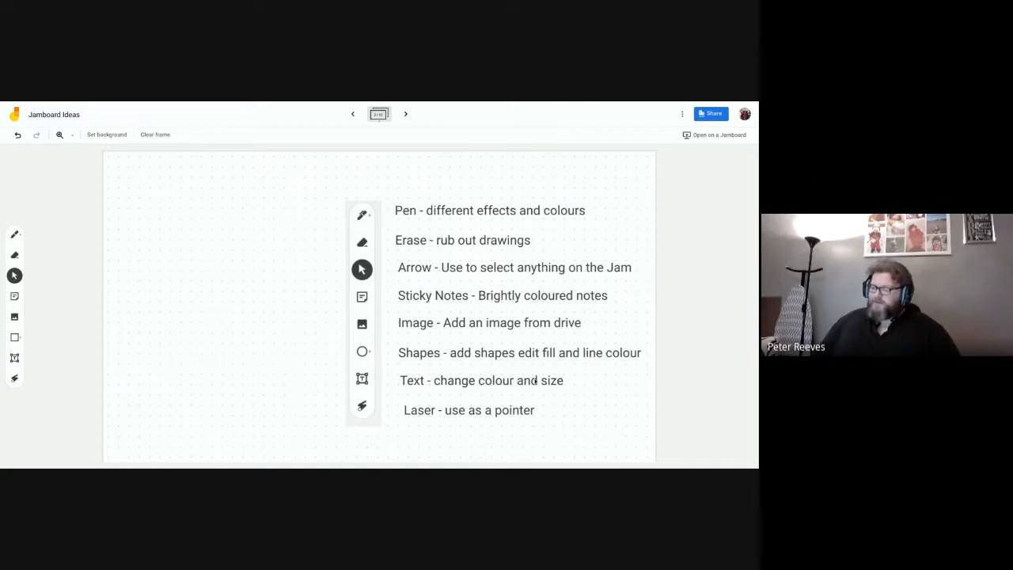
click(14, 379)
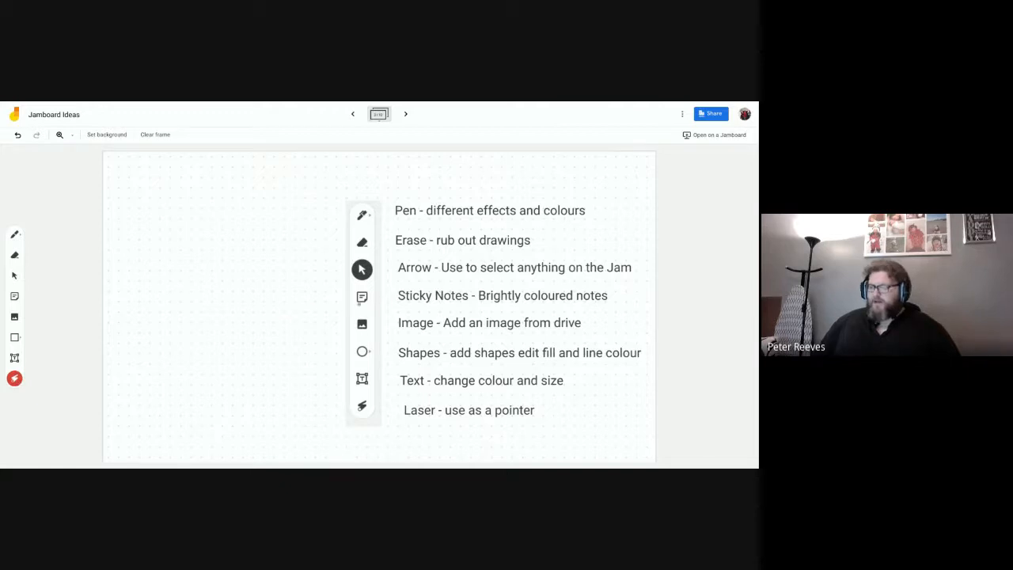
mouse_move(463, 286)
mouse_down()
mouse_move(491, 285)
mouse_move(368, 261)
mouse_move(554, 237)
mouse_move(527, 305)
mouse_move(608, 300)
mouse_move(515, 274)
mouse_move(411, 276)
mouse_up()
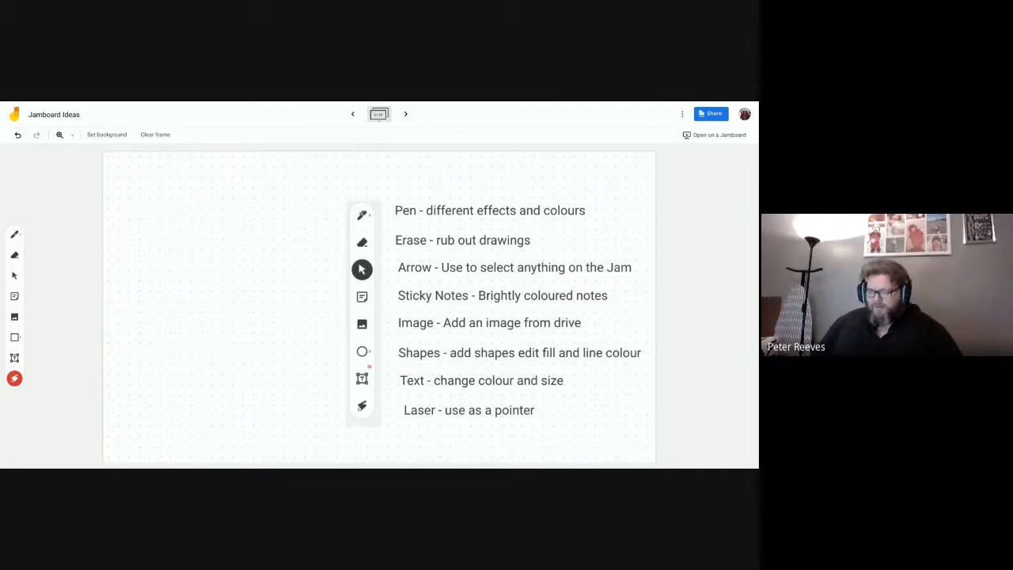
Go to the Pen frame and review the available background options without choosing a different one
click(405, 114)
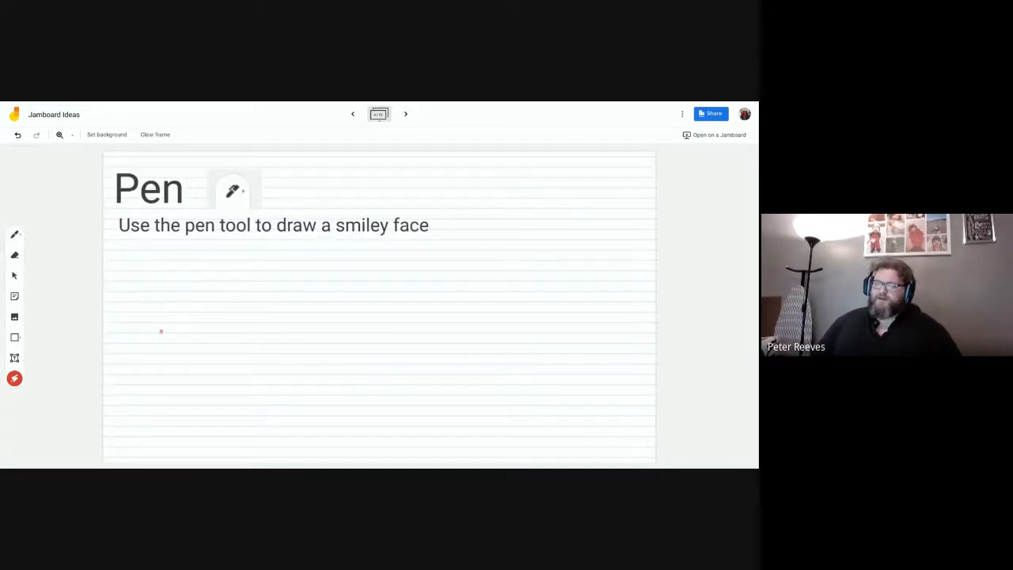
click(106, 134)
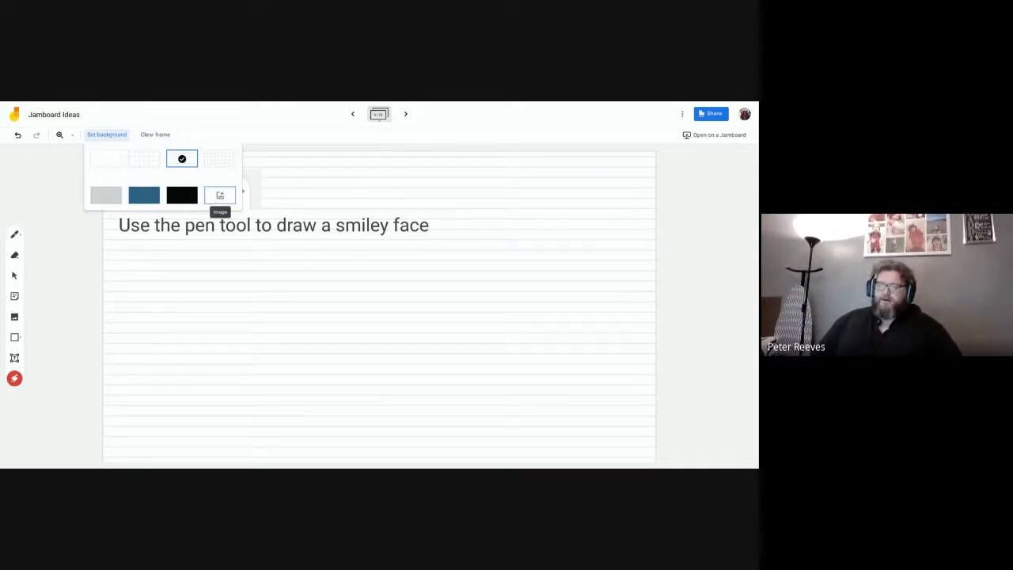
click(285, 155)
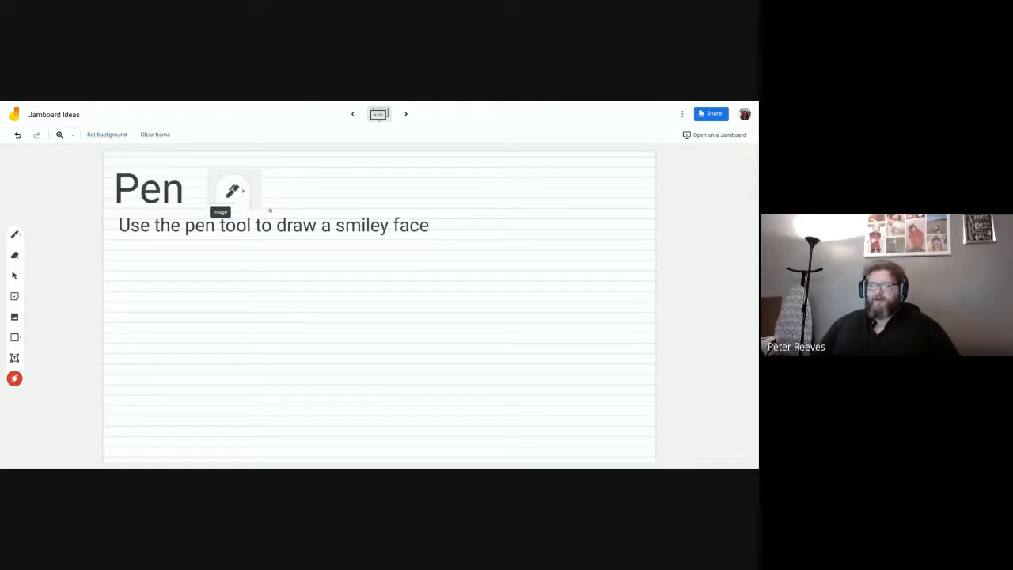
Draw a smiley face with the pen on the lined frame, below the instruction text
click(15, 234)
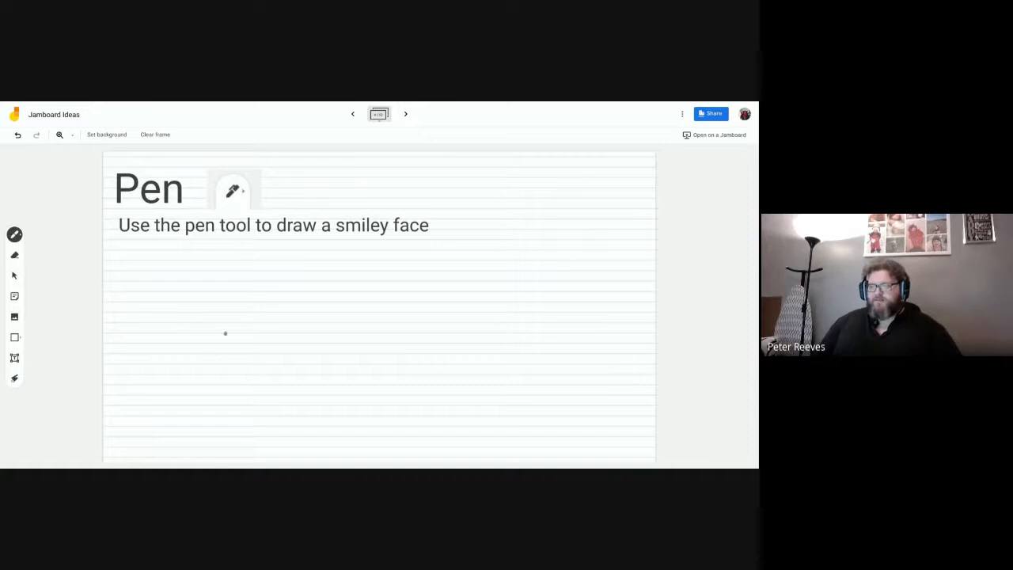
mouse_move(313, 304)
mouse_down()
mouse_move(258, 337)
mouse_move(324, 305)
mouse_move(314, 320)
mouse_up()
click(301, 323)
drag(299, 363, 313, 341)
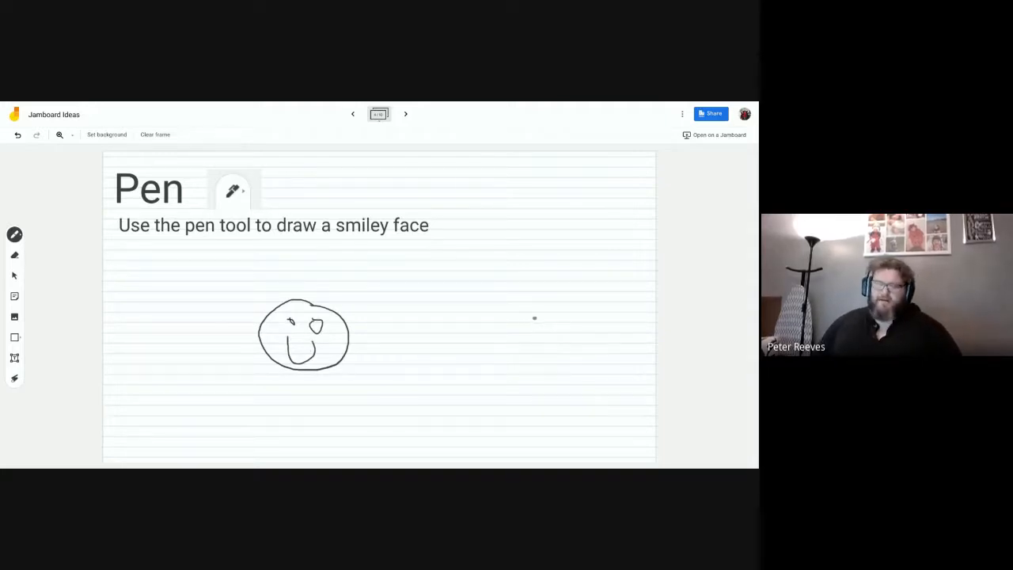
On the Sticky Notes frame, add a yellow sticky note reading "This is a sticky." followed by the author's first name
click(406, 115)
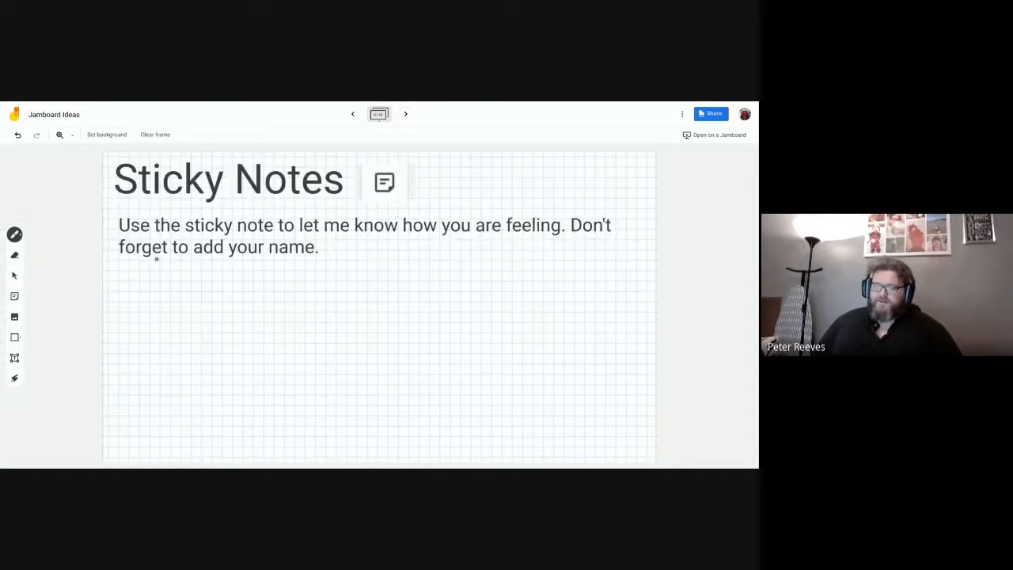
click(15, 298)
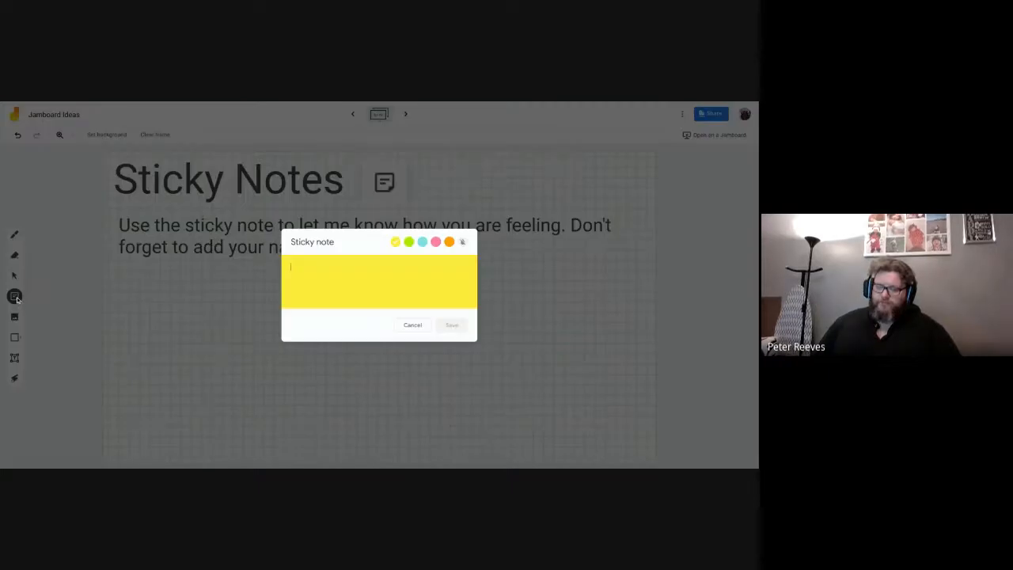
click(408, 241)
click(436, 241)
click(448, 242)
click(462, 241)
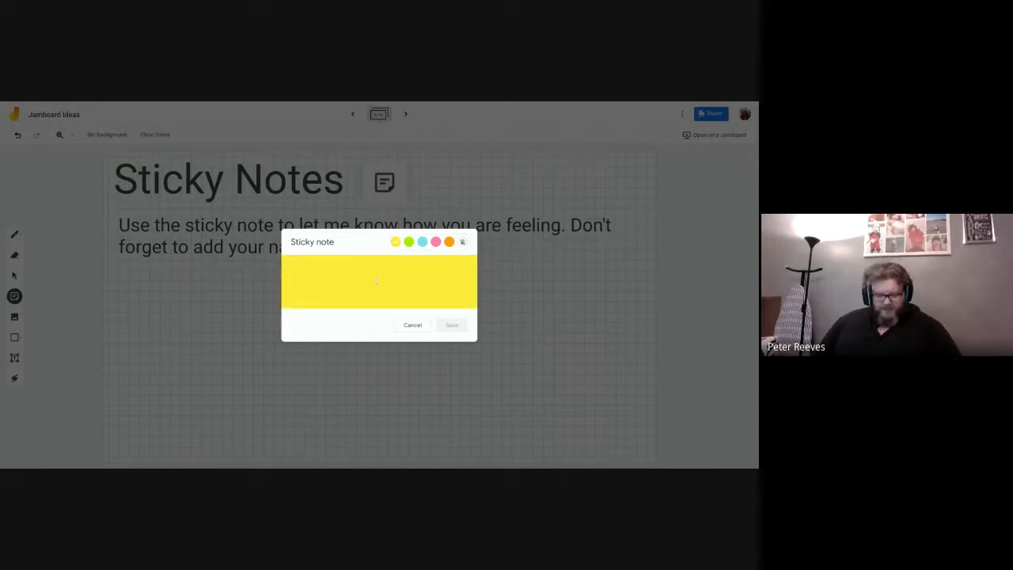
text(This is )
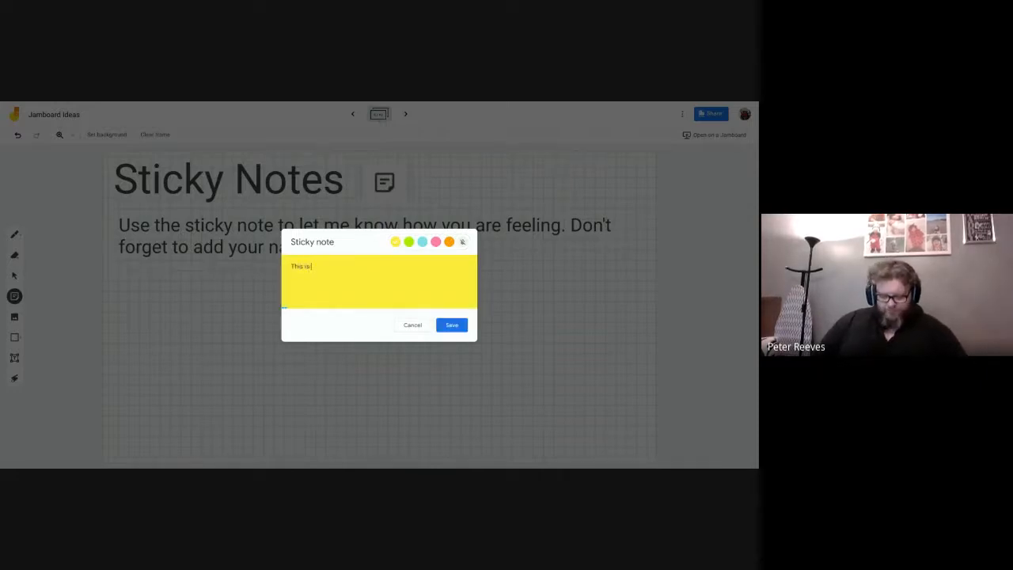
text(a sticky)
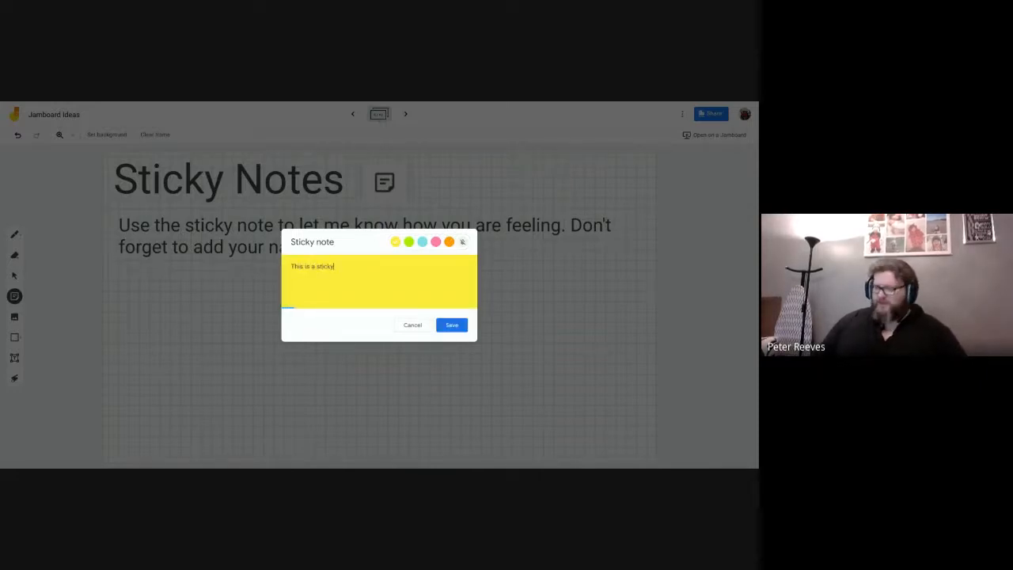
text( Peter)
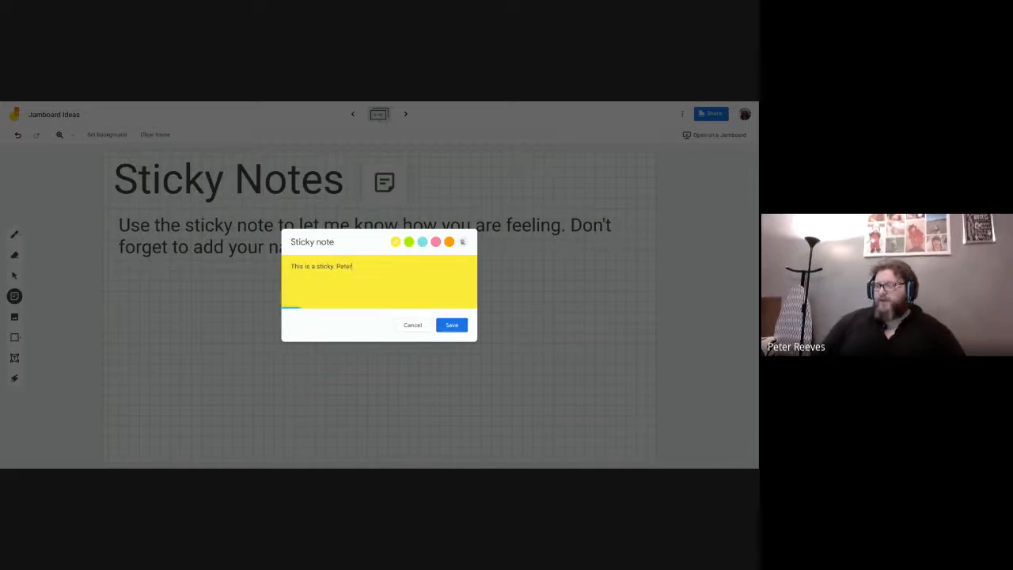
click(462, 324)
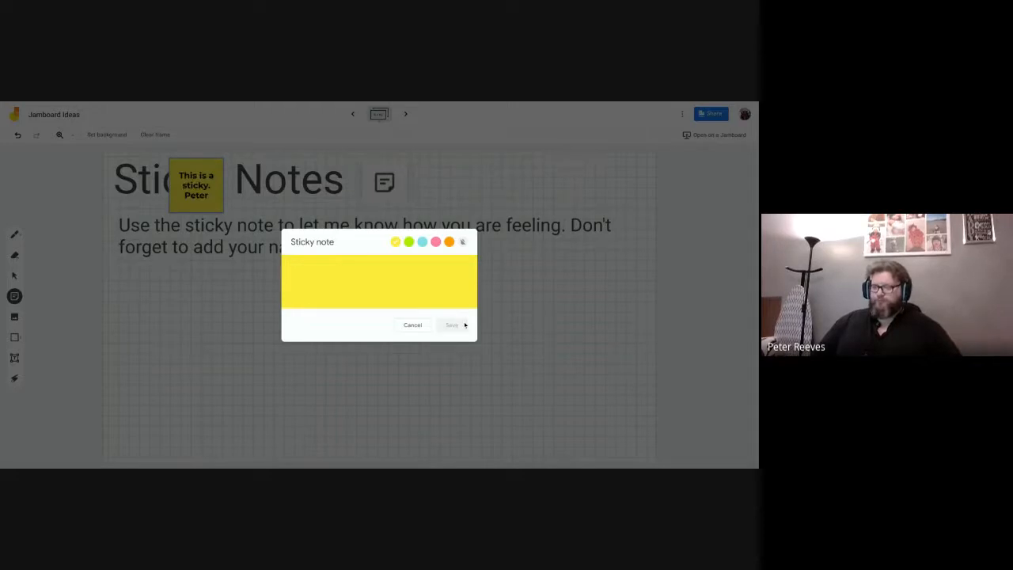
click(412, 324)
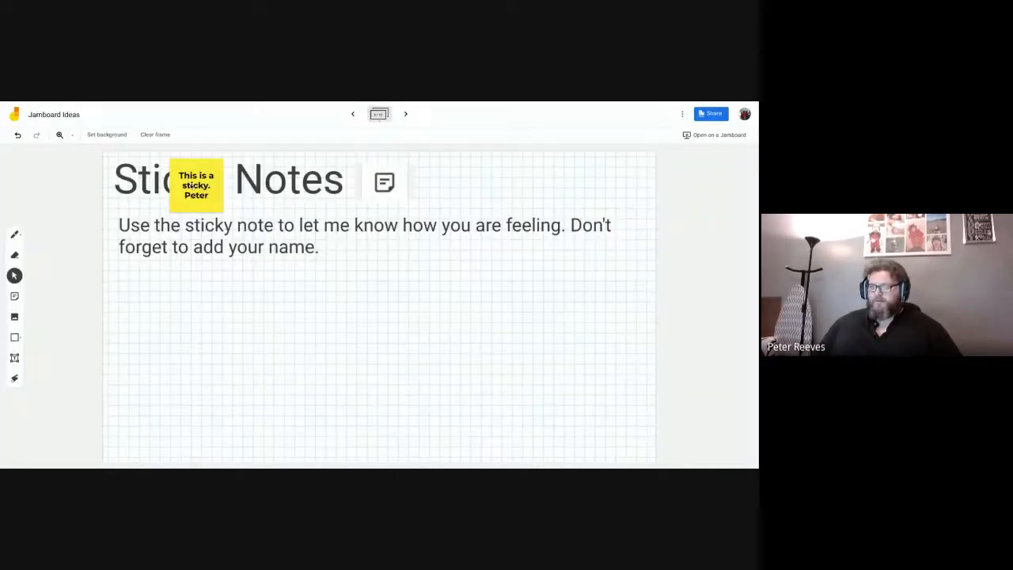
Move the sticky note to the middle of the frame with a slight tilt, and resave its text as it is
drag(194, 185, 363, 330)
double_click(407, 351)
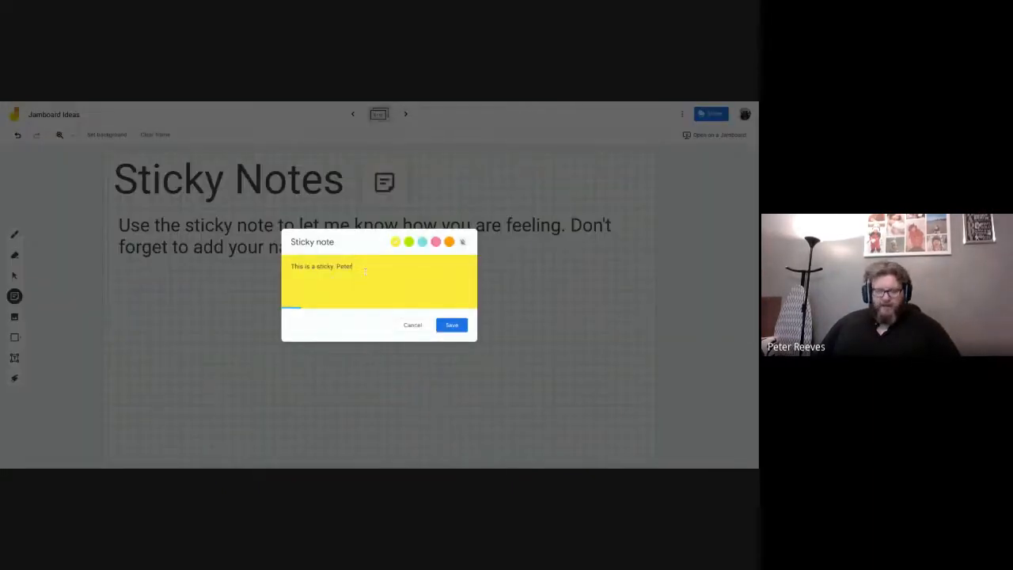
click(440, 324)
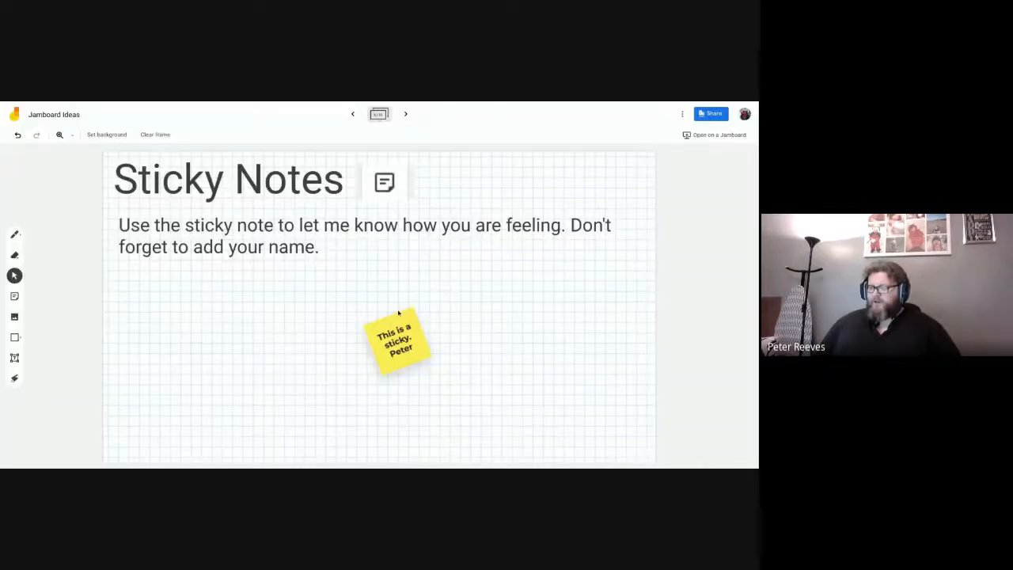
Rotate the sticky note upright and place it in the left part of the frame, below the instructions
drag(405, 361, 255, 321)
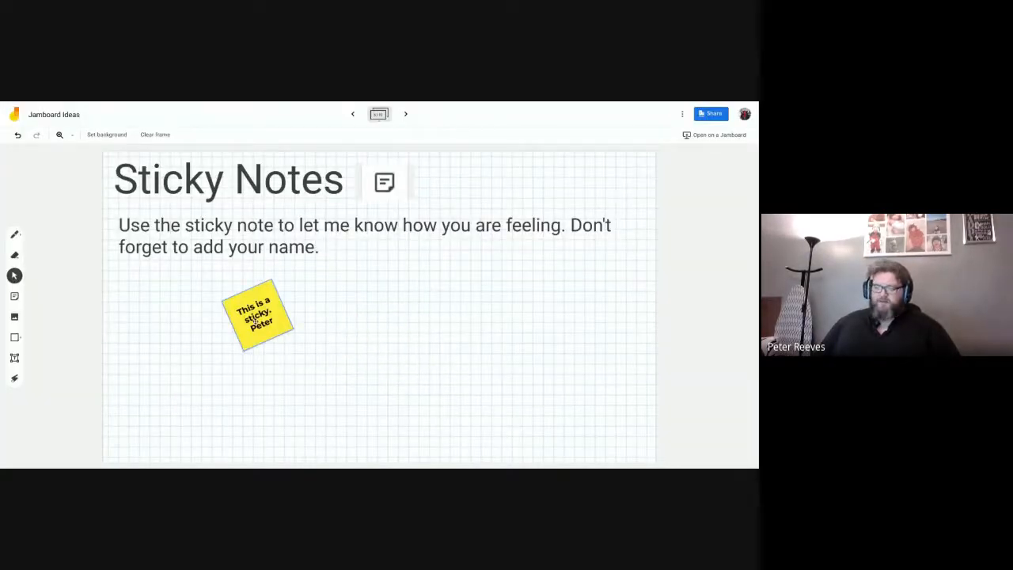
drag(220, 300, 230, 288)
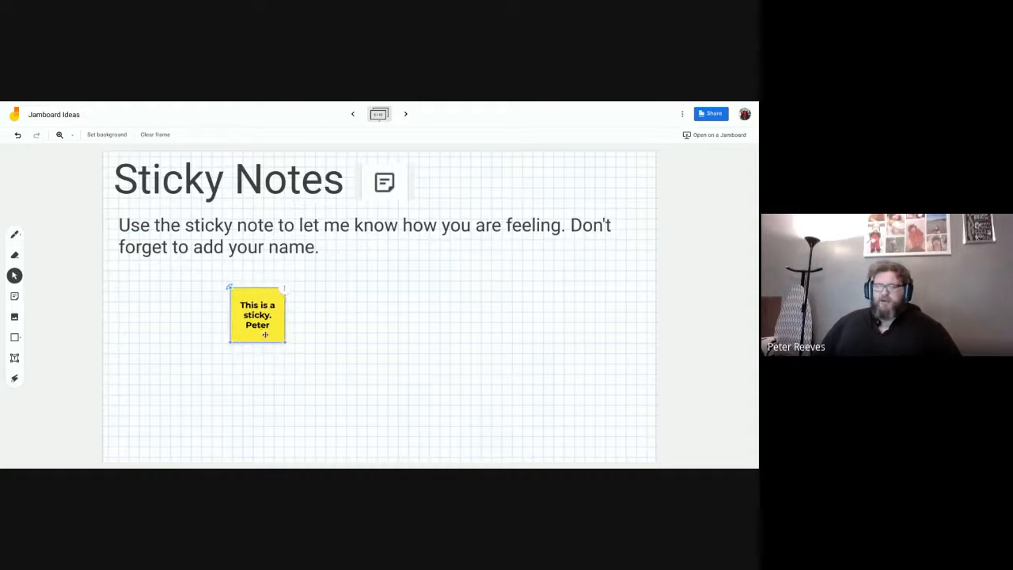
click(323, 314)
drag(342, 333, 593, 305)
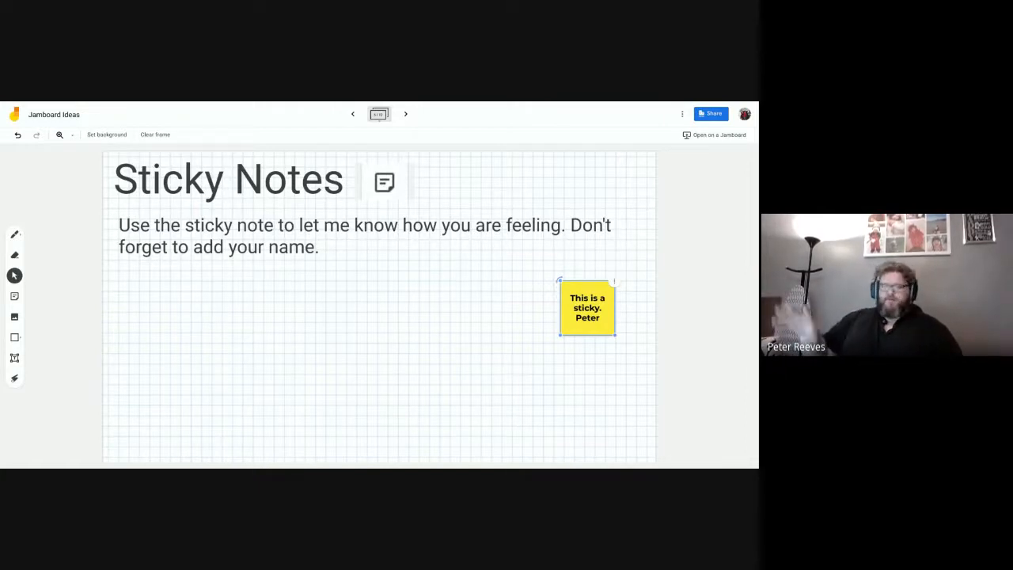
drag(599, 310, 235, 315)
click(179, 262)
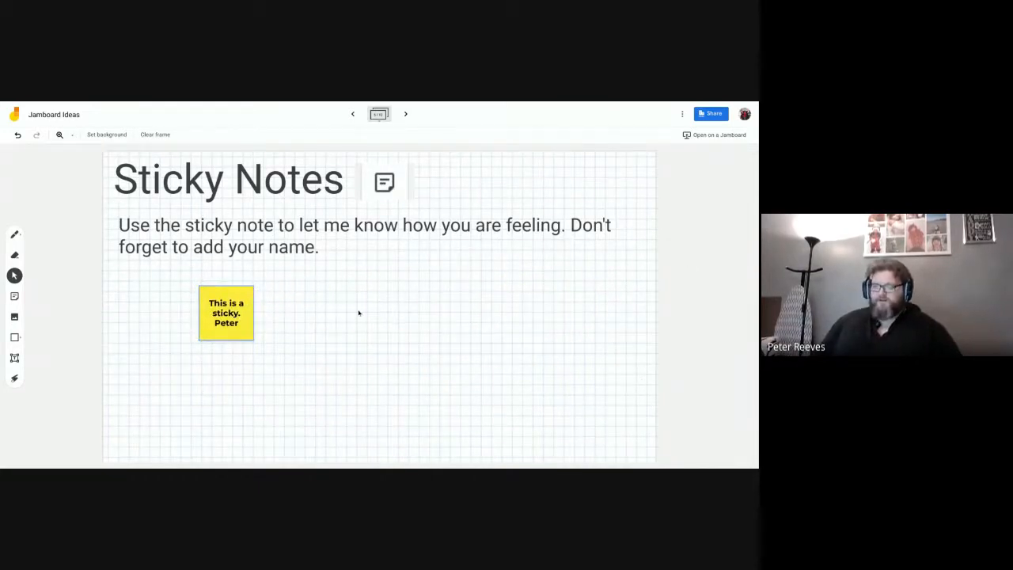
On the Text frame, add a text box below the instruction reading "Test text"
click(405, 114)
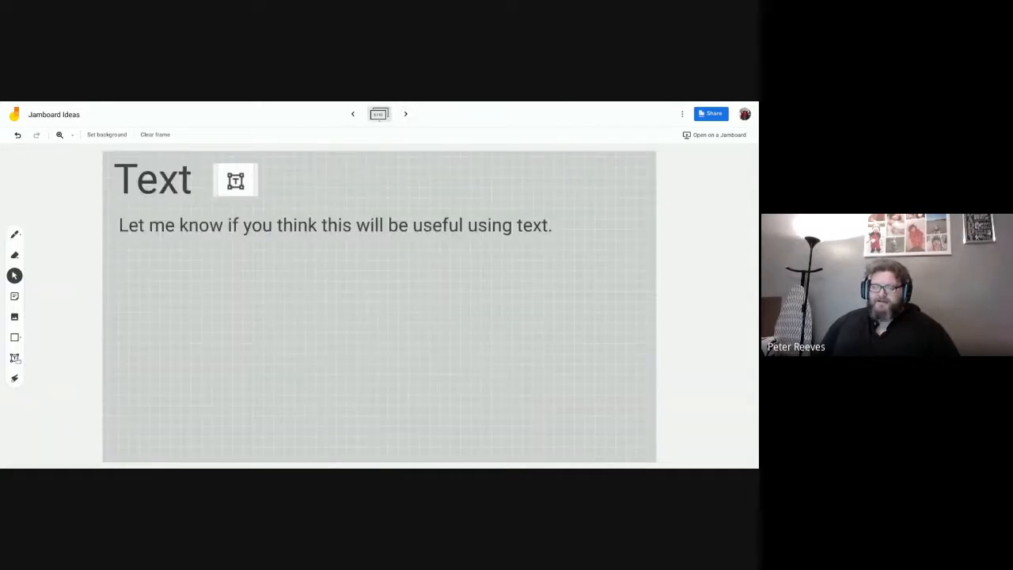
click(15, 357)
mouse_move(147, 278)
mouse_down()
mouse_move(233, 284)
mouse_move(235, 304)
mouse_up()
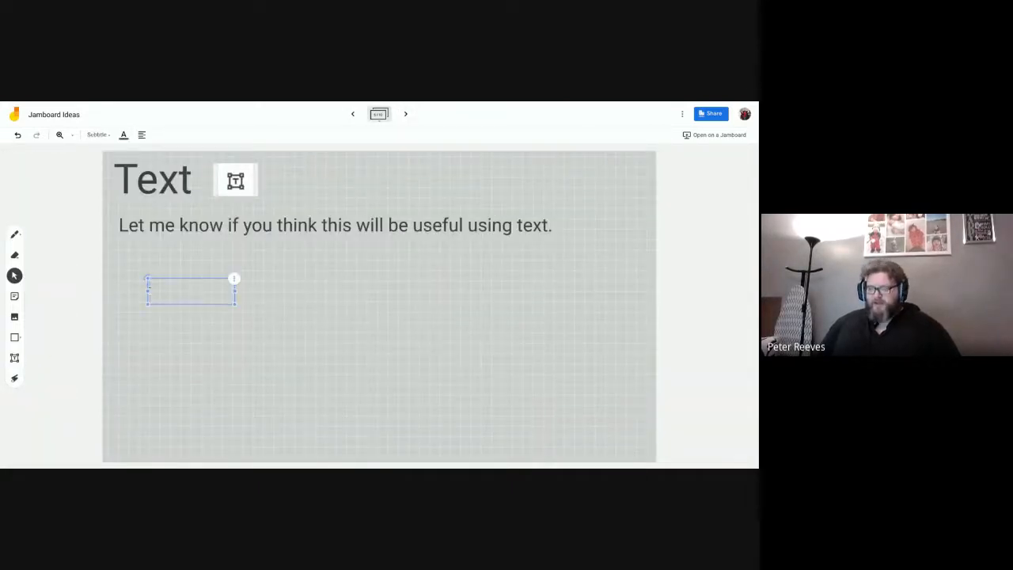
text(Test)
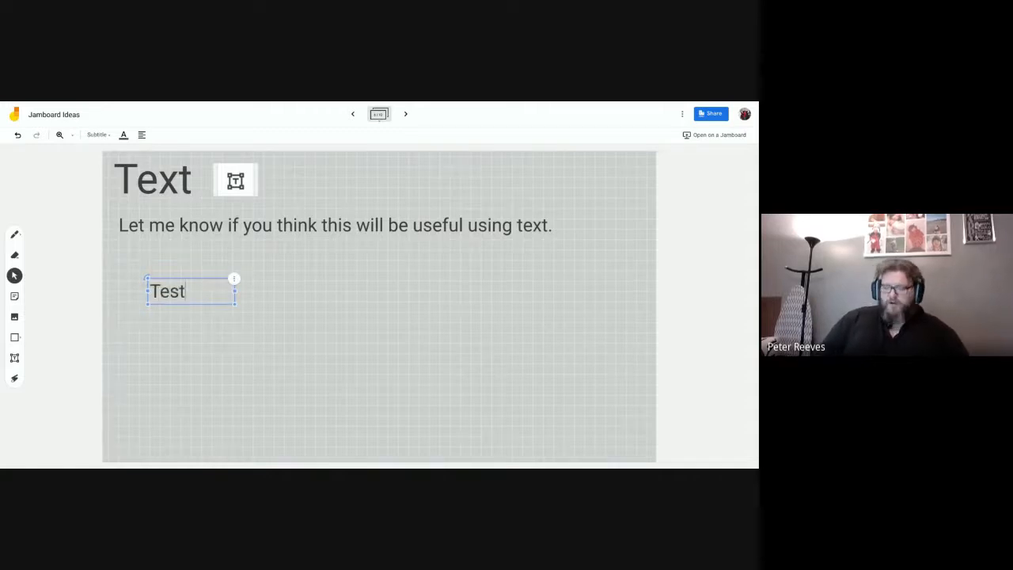
text( text)
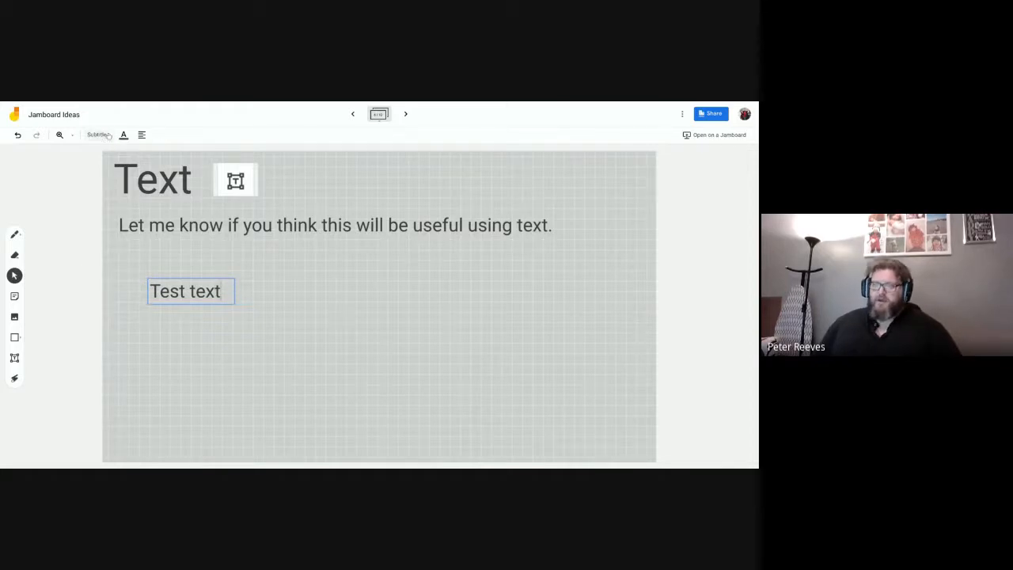
Set the "Test text" box to the Normal text style and move it further right on the frame
click(98, 134)
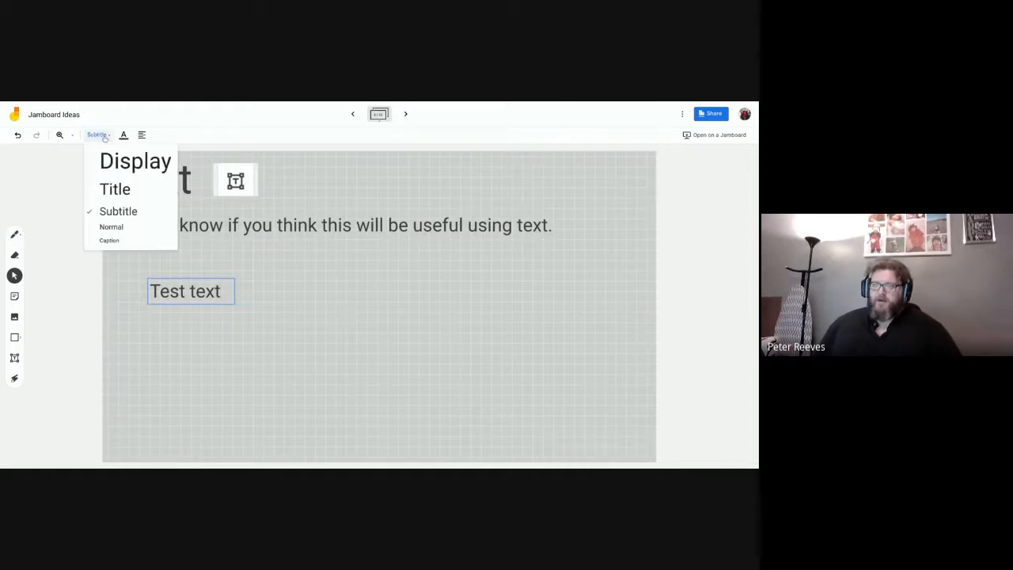
click(111, 227)
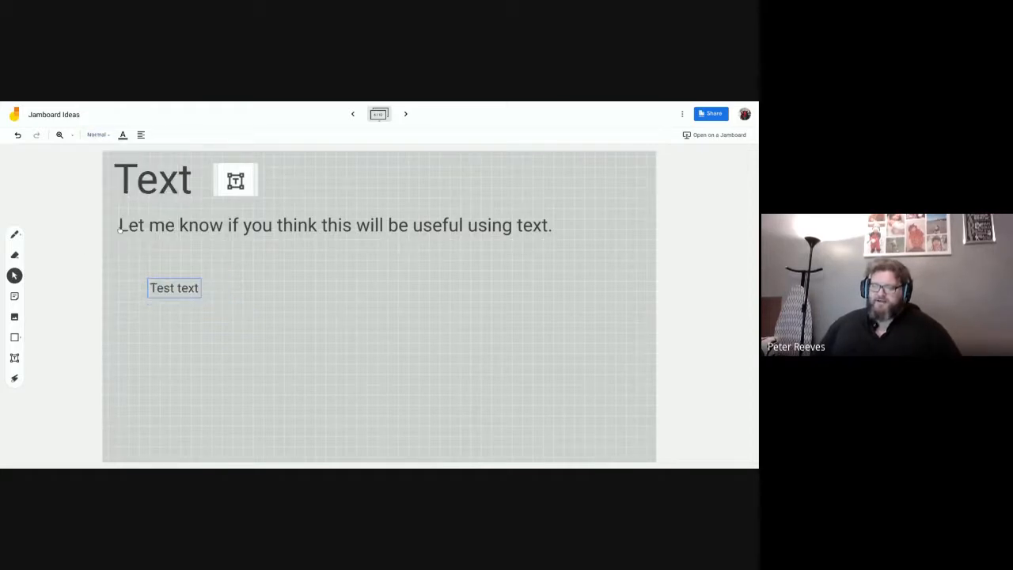
click(122, 135)
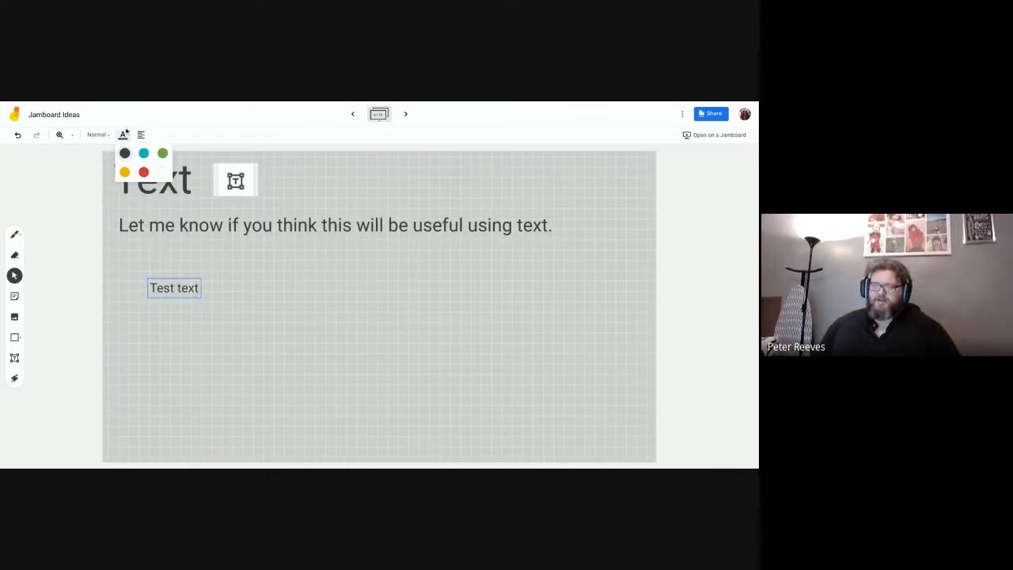
click(186, 137)
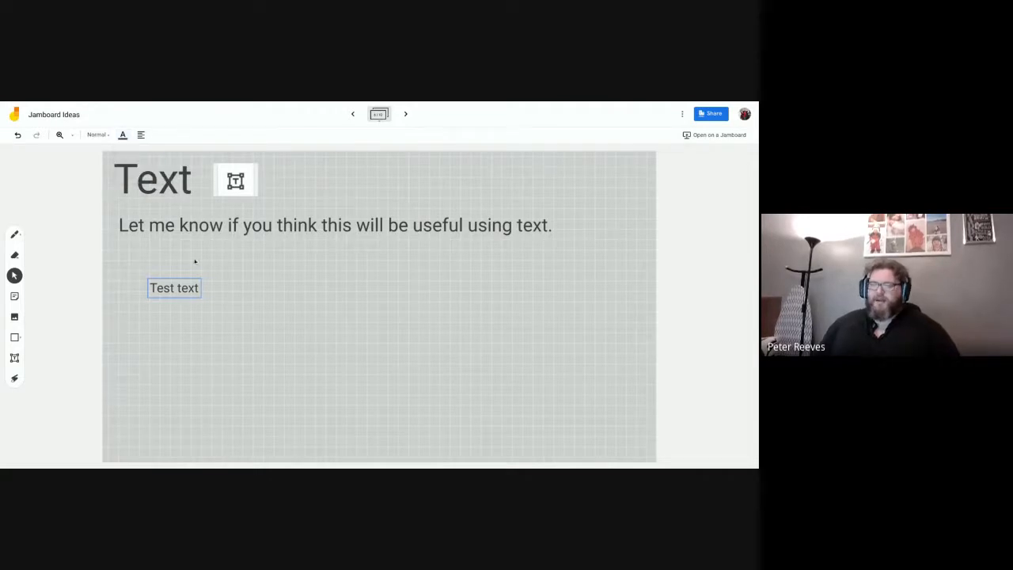
drag(180, 281, 278, 277)
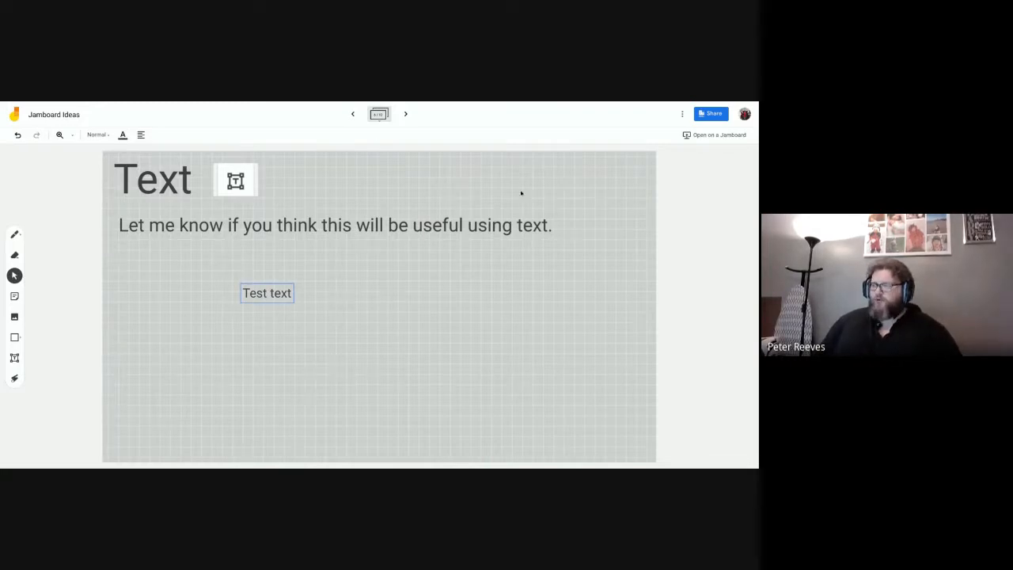
Advance past the "Some ideas" frame to the "Circle the mistakes and correct with pen" frame
click(407, 113)
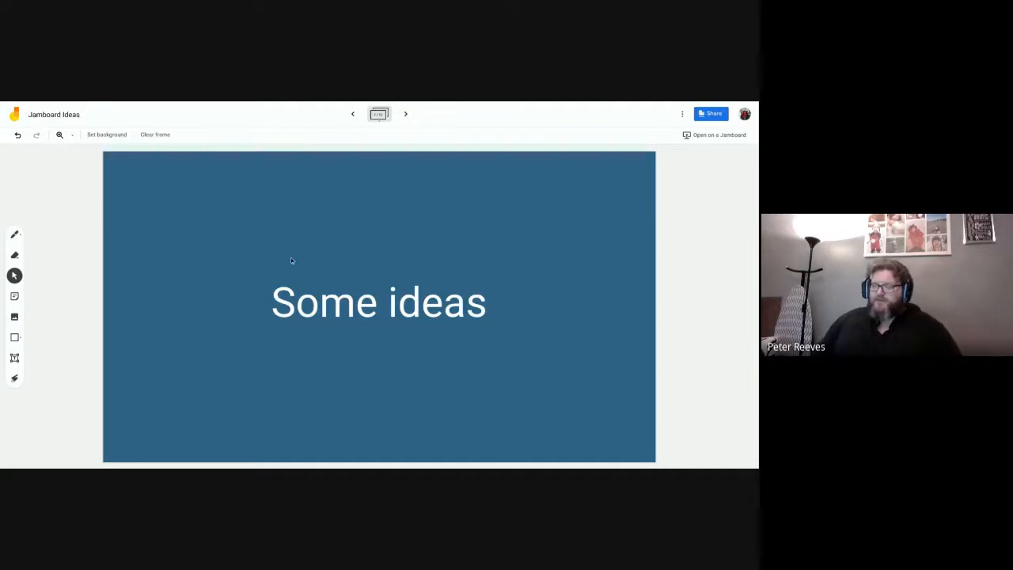
click(405, 115)
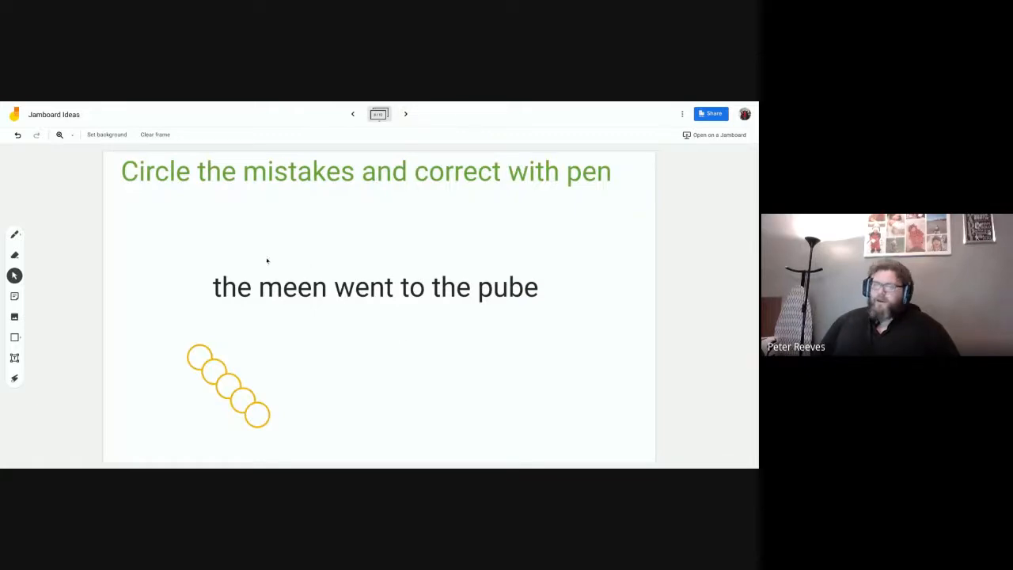